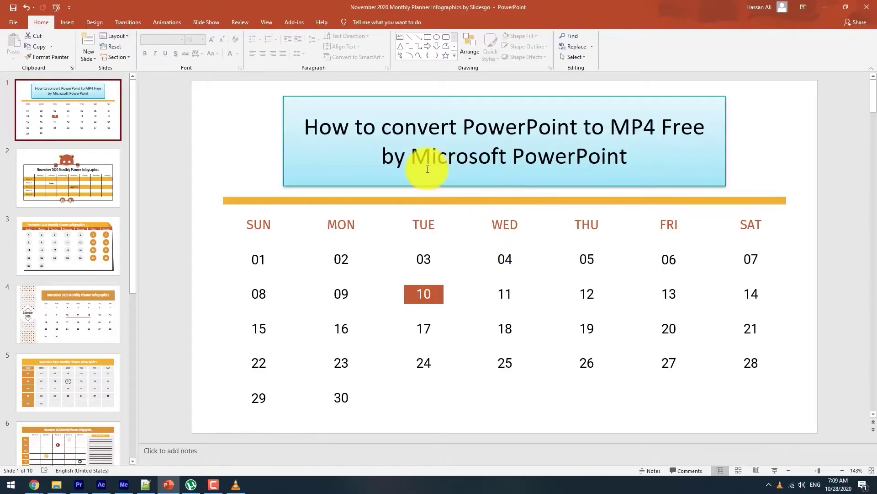
- Review the calendar deck by selecting the slide 1 title and viewing slides 2 and 3
{"action": "left_click_drag", "start_coordinate": [309, 131], "coordinate": [594, 163]}
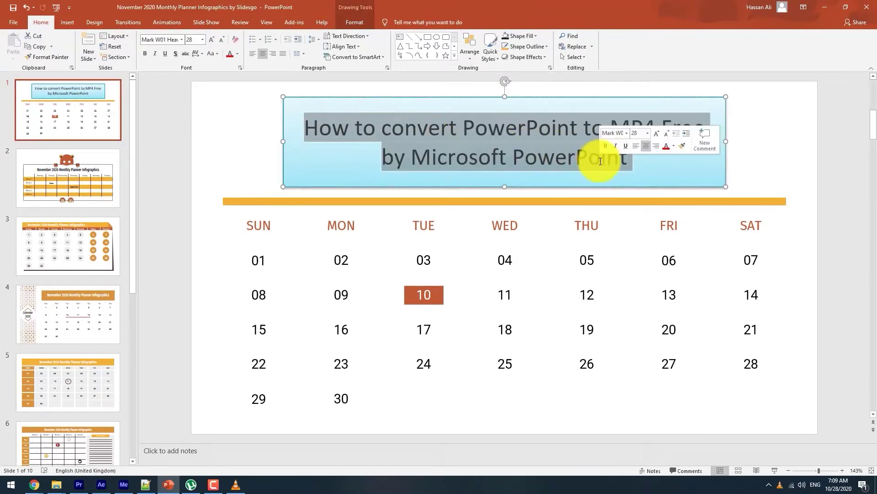
{"action": "left_click", "coordinate": [211, 190]}
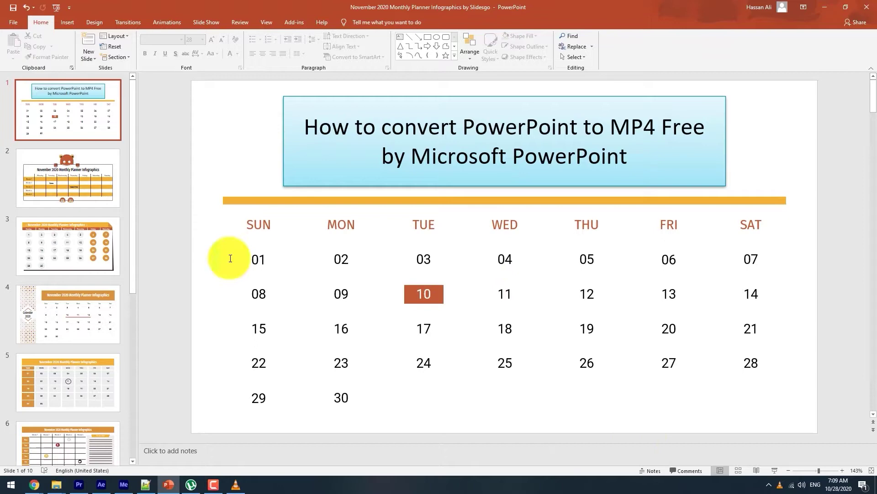
{"action": "left_click", "coordinate": [81, 184]}
{"action": "left_click", "coordinate": [71, 240]}
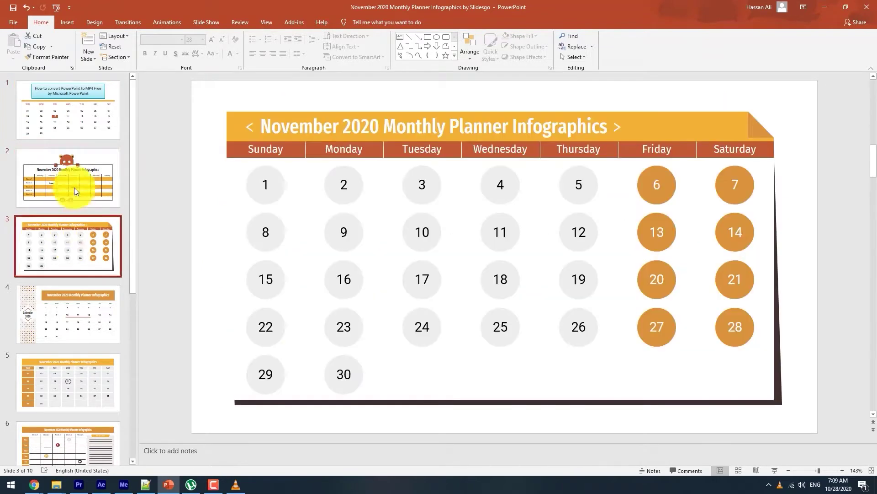
{"action": "left_click", "coordinate": [76, 136]}
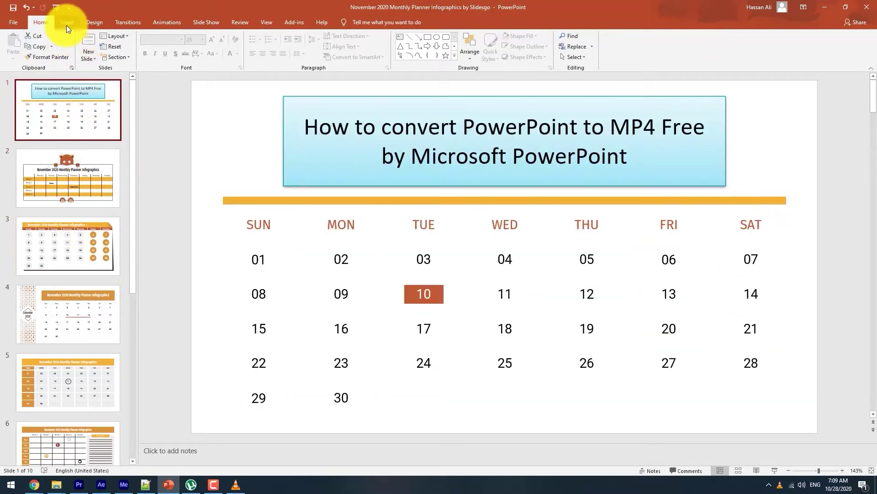
- Browse the Insert, Design, Transitions, Animations and Slide Show tools, including the WordArt gallery
{"action": "left_click", "coordinate": [67, 26]}
{"action": "left_click", "coordinate": [91, 23]}
{"action": "left_click", "coordinate": [72, 23]}
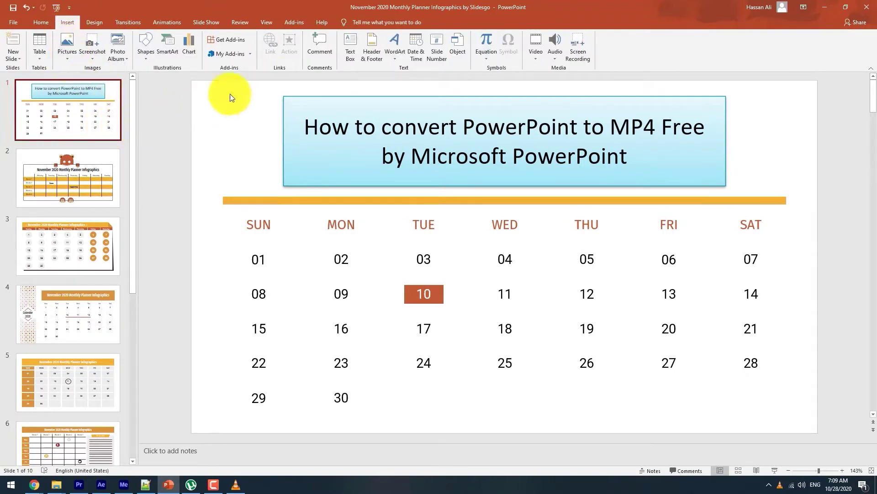
{"action": "left_click", "coordinate": [396, 59]}
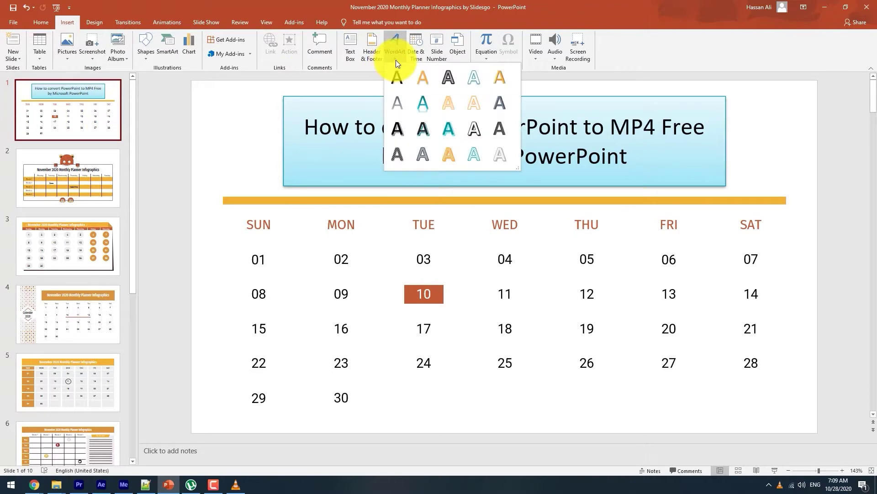
{"action": "left_click", "coordinate": [396, 60]}
{"action": "left_click", "coordinate": [101, 25]}
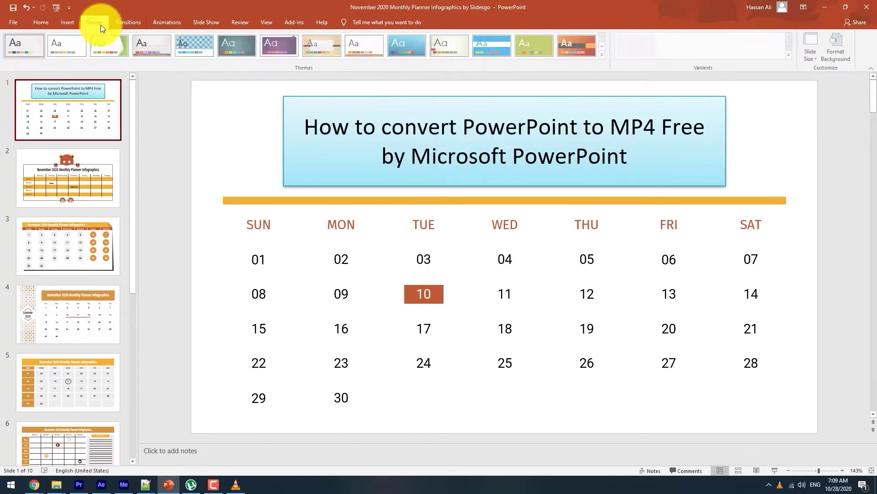
{"action": "left_click", "coordinate": [130, 25]}
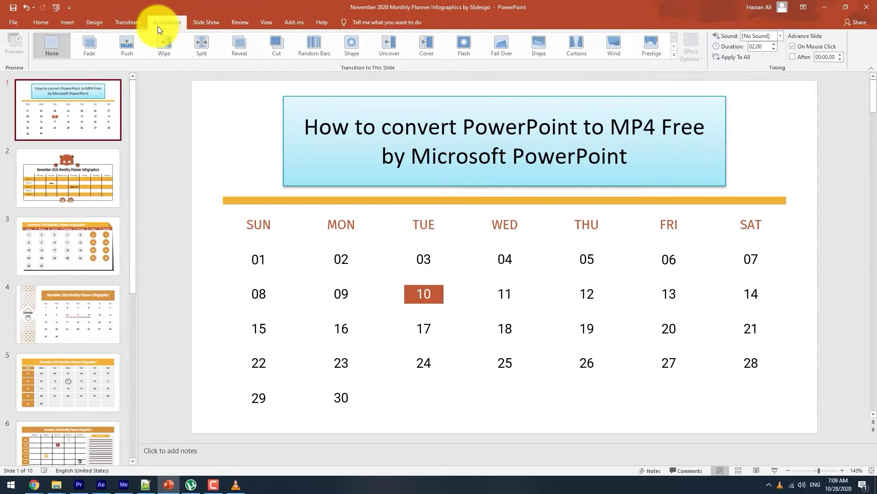
{"action": "left_click", "coordinate": [159, 24]}
{"action": "left_click", "coordinate": [204, 22]}
{"action": "left_click", "coordinate": [49, 25]}
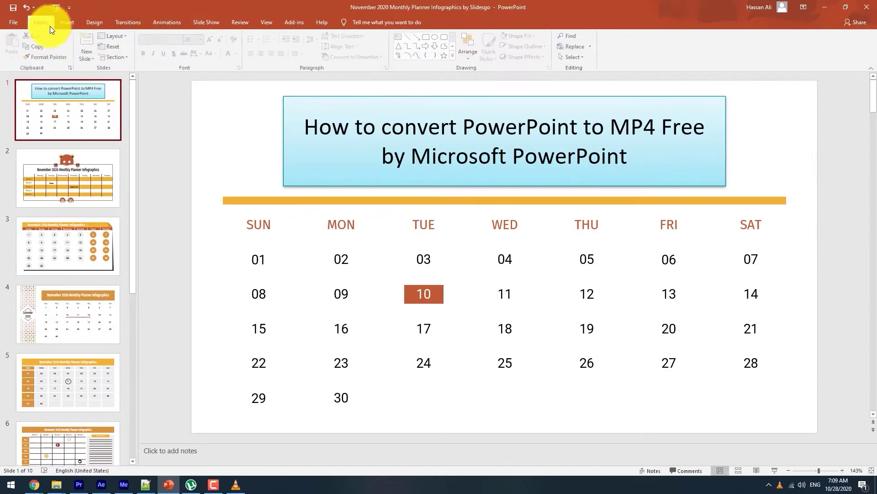
{"action": "left_click", "coordinate": [86, 165]}
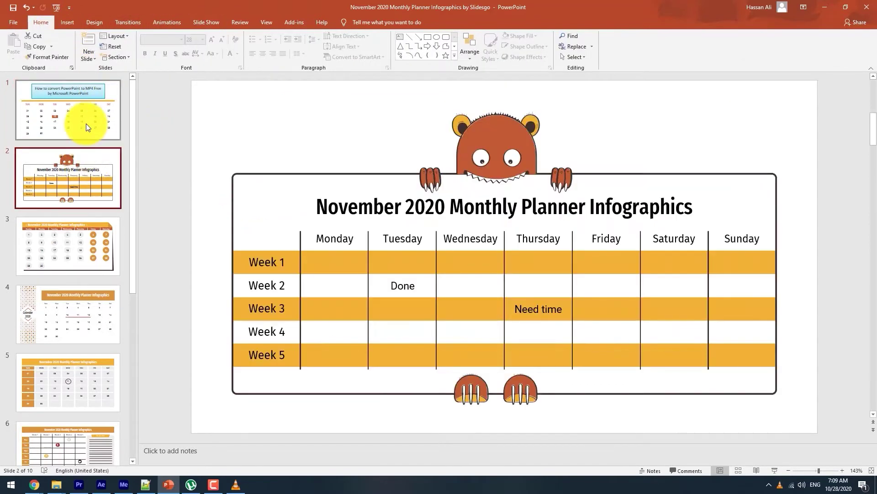
{"action": "left_click", "coordinate": [86, 124]}
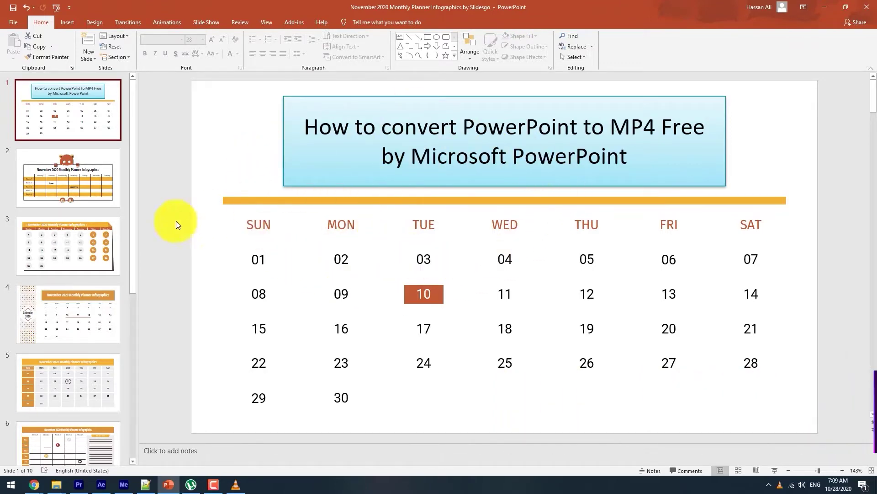
- Save the calendar presentation from the File page
{"action": "scroll", "coordinate": [61, 345], "scroll_direction": "down", "scroll_amount": 5}
{"action": "scroll", "coordinate": [61, 344], "scroll_direction": "up", "scroll_amount": 5}
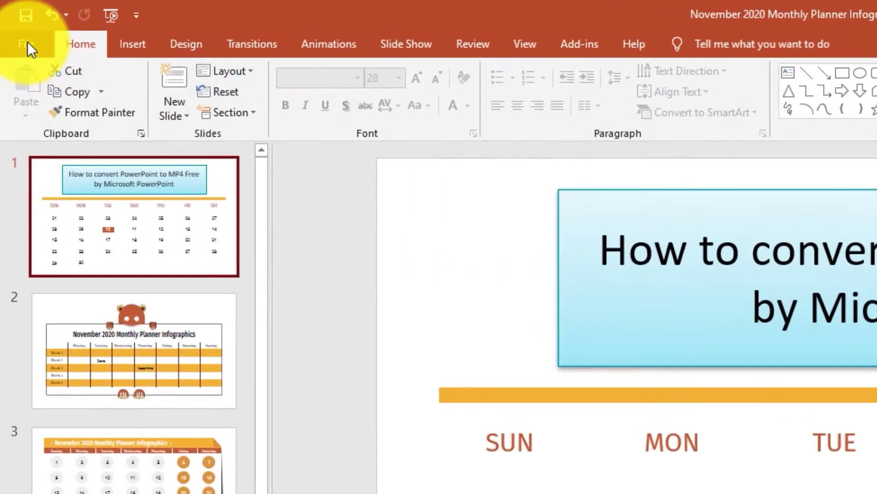
{"action": "left_click", "coordinate": [13, 22]}
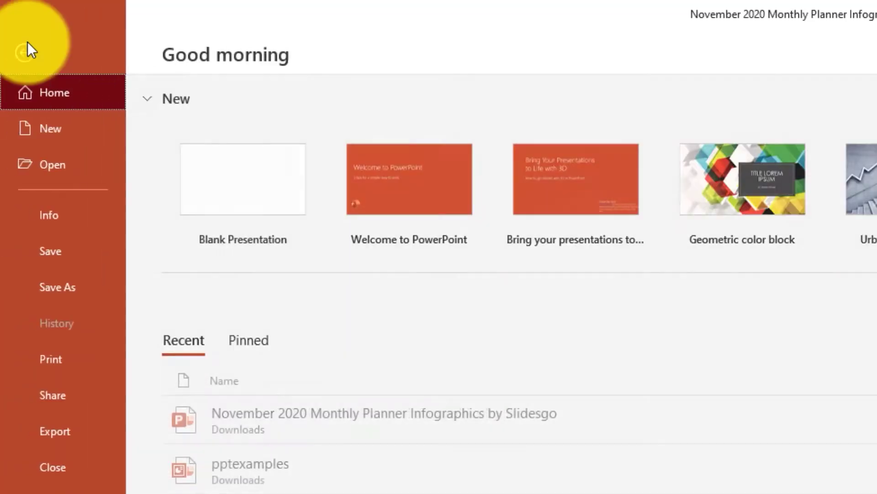
{"action": "left_click", "coordinate": [56, 250]}
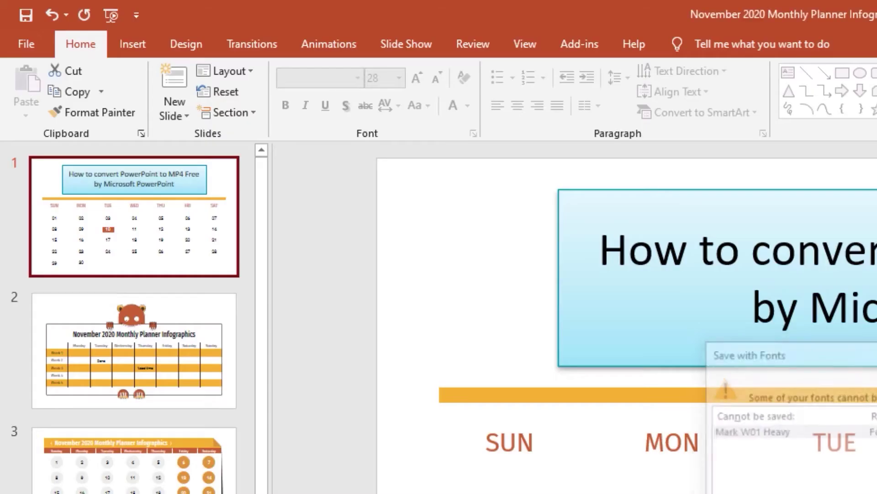
- Bring up the Export > Create a Video options
{"action": "left_click", "coordinate": [15, 43]}
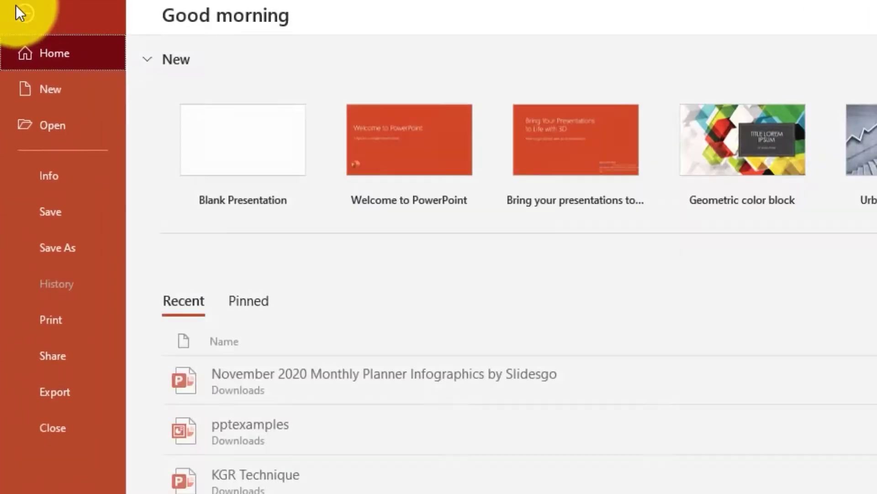
{"action": "left_click", "coordinate": [78, 303]}
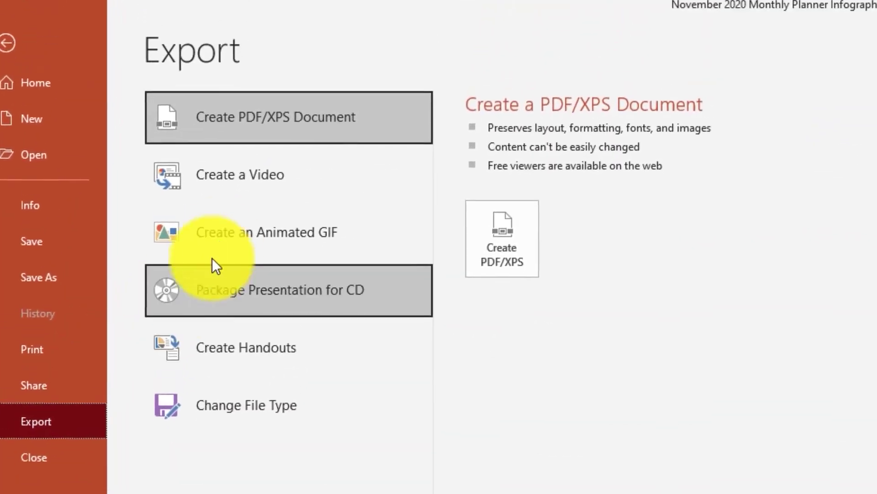
{"action": "left_click", "coordinate": [246, 90]}
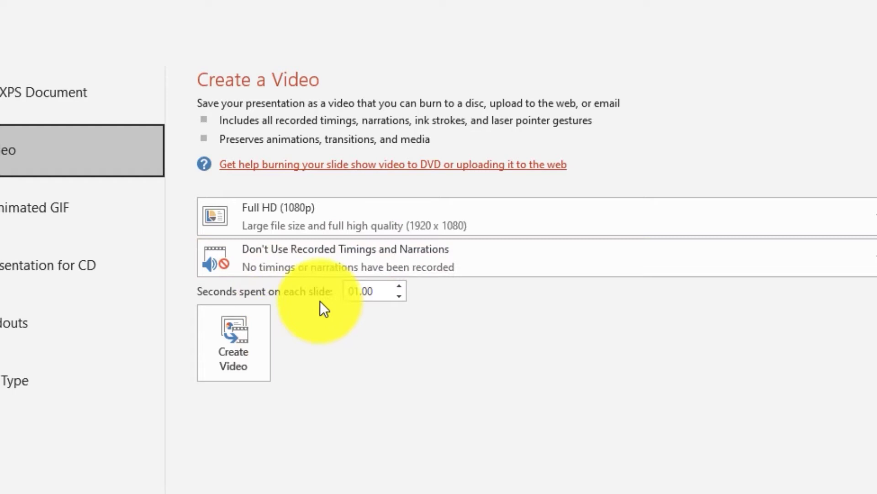
- Confirm Full HD (1080p) quality with Don't Use Recorded Timings and Narrations, then create the video
{"action": "left_click", "coordinate": [324, 233]}
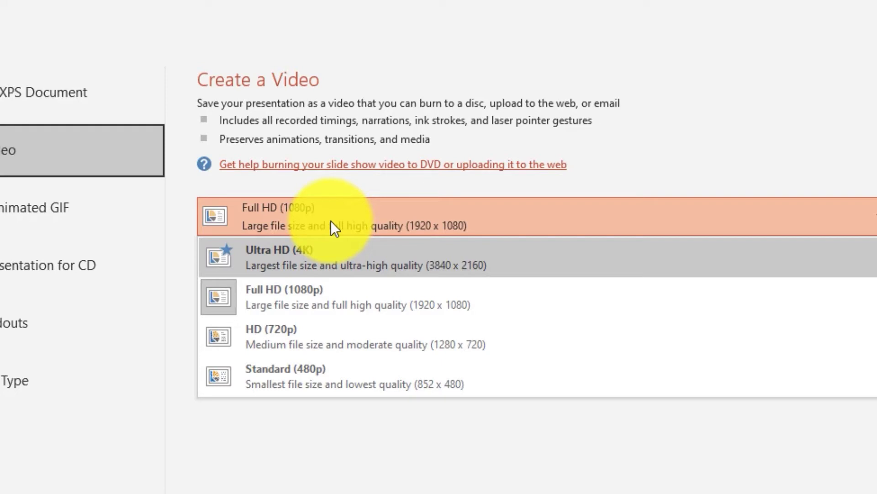
{"action": "left_click", "coordinate": [331, 220]}
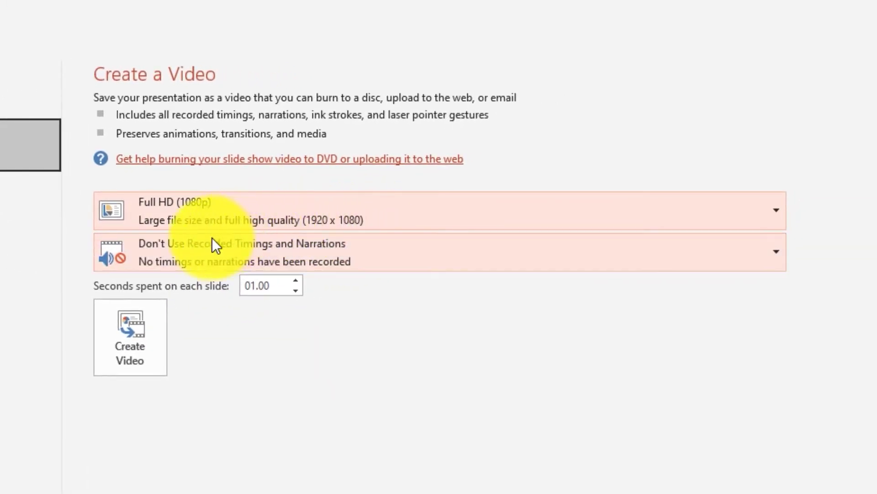
{"action": "left_click", "coordinate": [196, 248]}
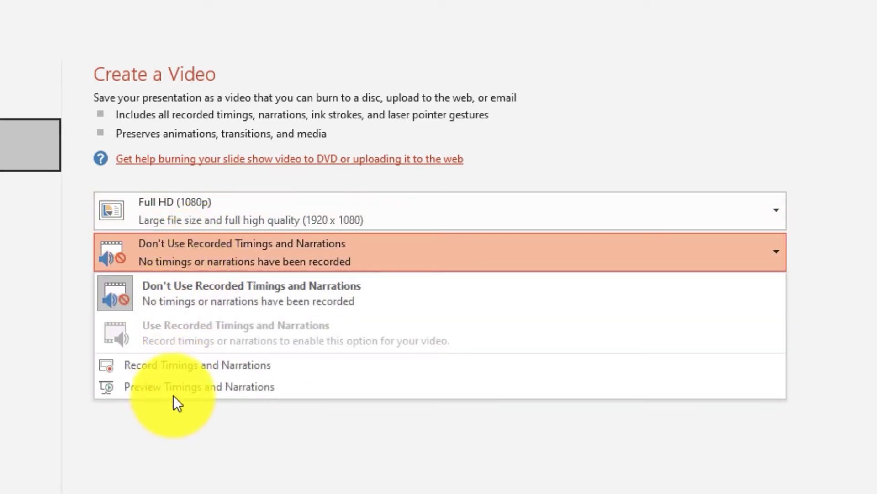
{"action": "left_click", "coordinate": [238, 249]}
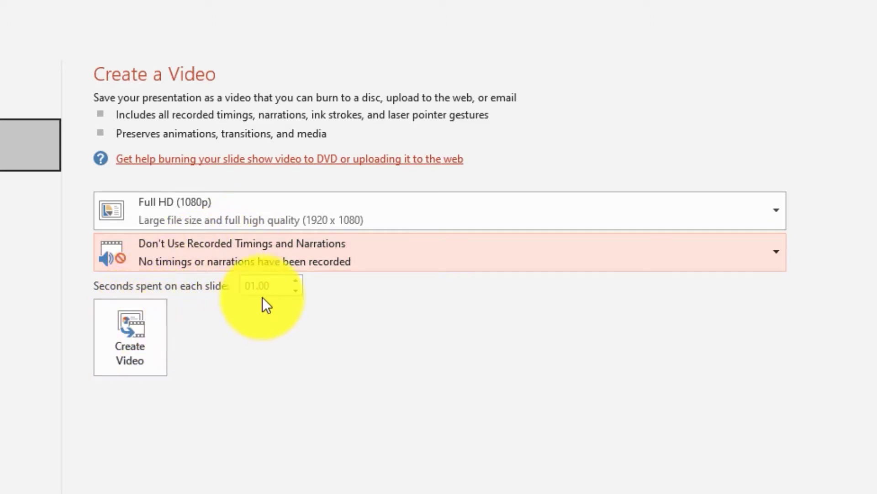
{"action": "left_click", "coordinate": [155, 324]}
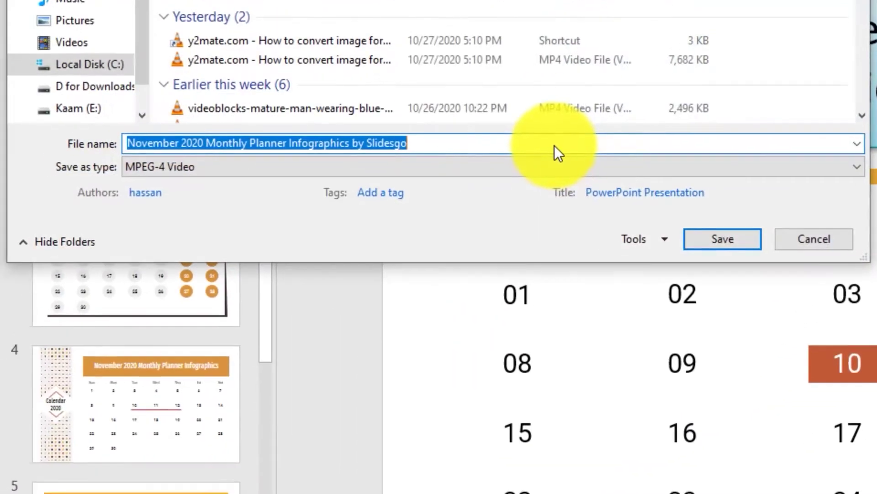
- Save the MP4 as 'Wondershare' in the Videos folder
{"action": "left_click", "coordinate": [91, 40]}
{"action": "left_click", "coordinate": [260, 147]}
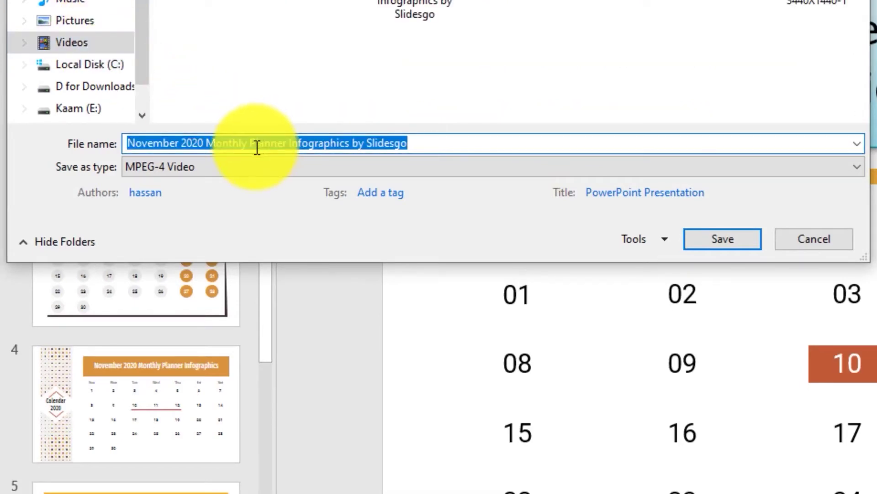
{"action": "type", "text": "Wondershare"}
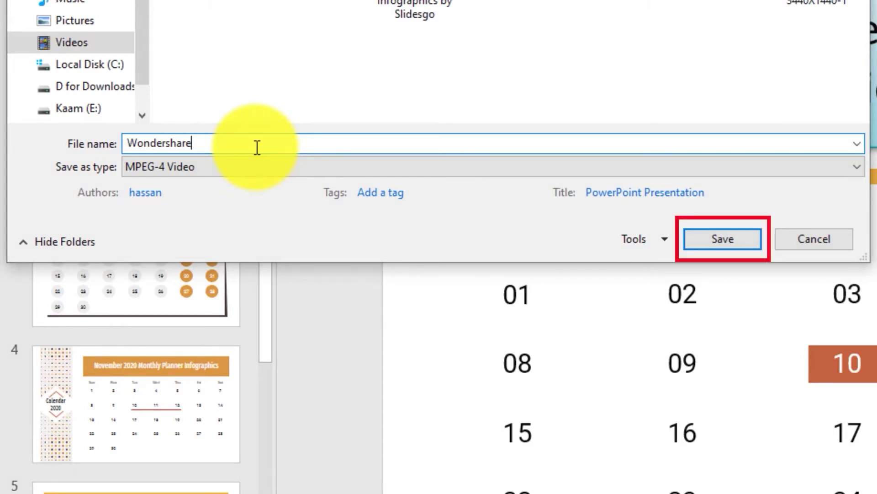
{"action": "left_click", "coordinate": [722, 238]}
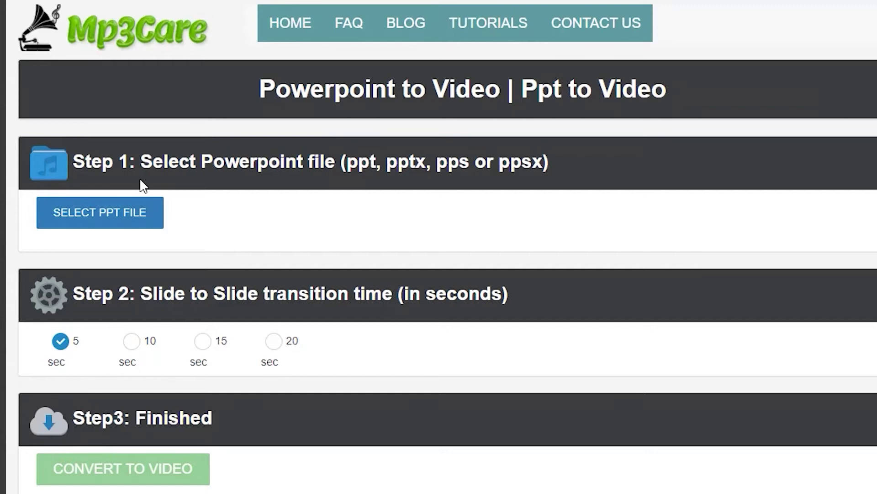
- Upload pptexamples.ppt to Mp3Care and choose a 5 sec slide transition time
{"action": "left_click", "coordinate": [114, 214]}
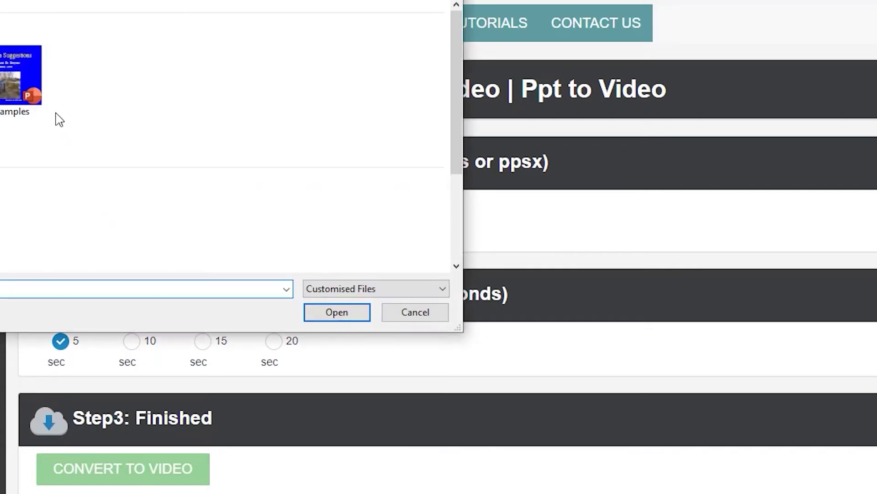
{"action": "left_click", "coordinate": [18, 78]}
{"action": "left_click", "coordinate": [320, 316]}
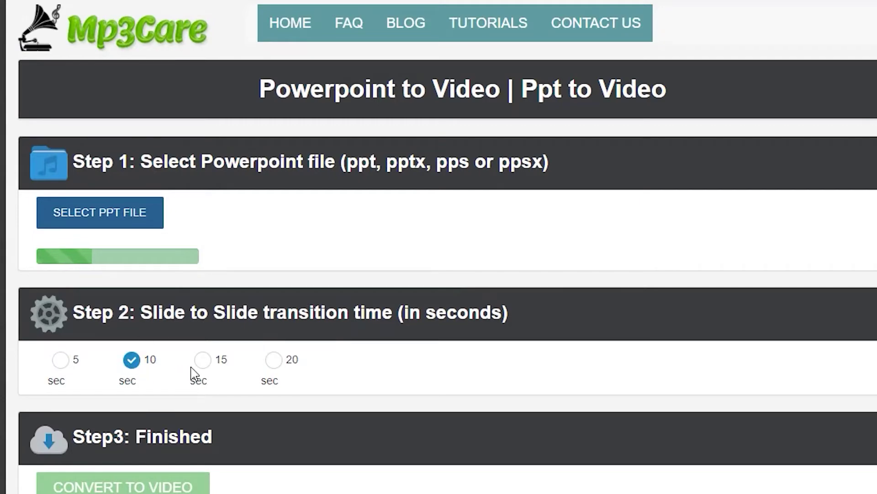
{"action": "scroll", "coordinate": [137, 361], "scroll_direction": "down", "scroll_amount": 1}
{"action": "left_click", "coordinate": [56, 323]}
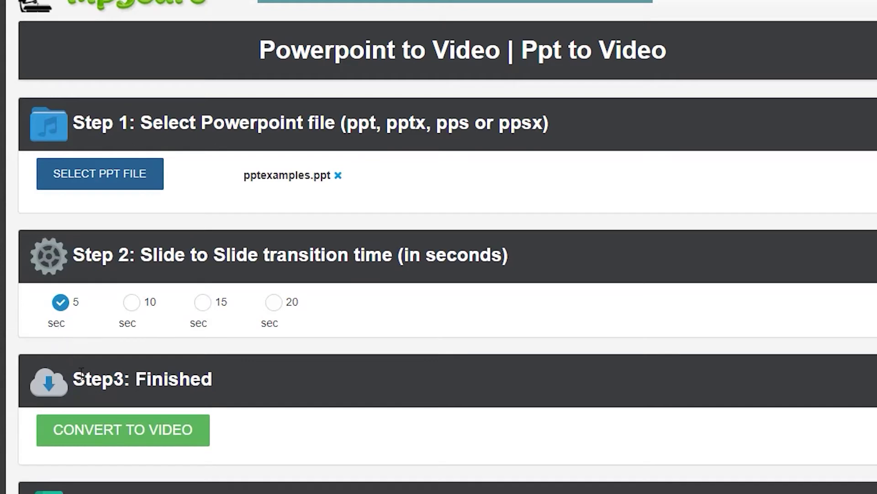
{"action": "left_click", "coordinate": [115, 437]}
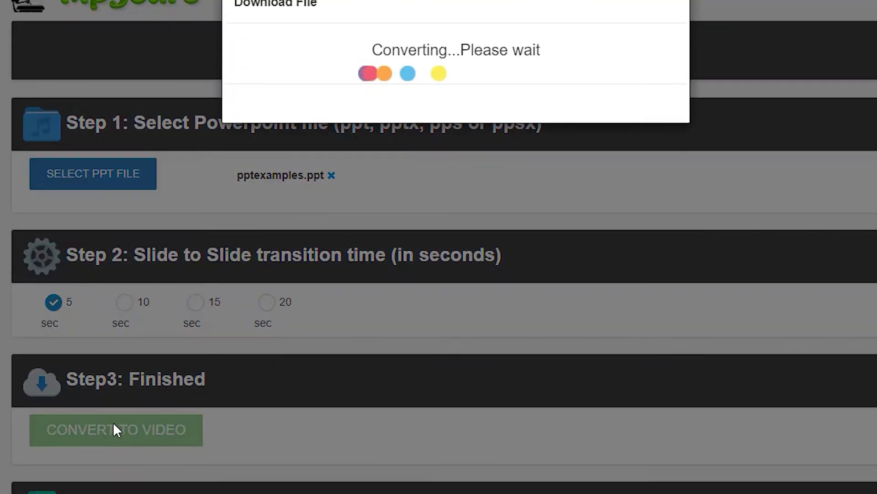